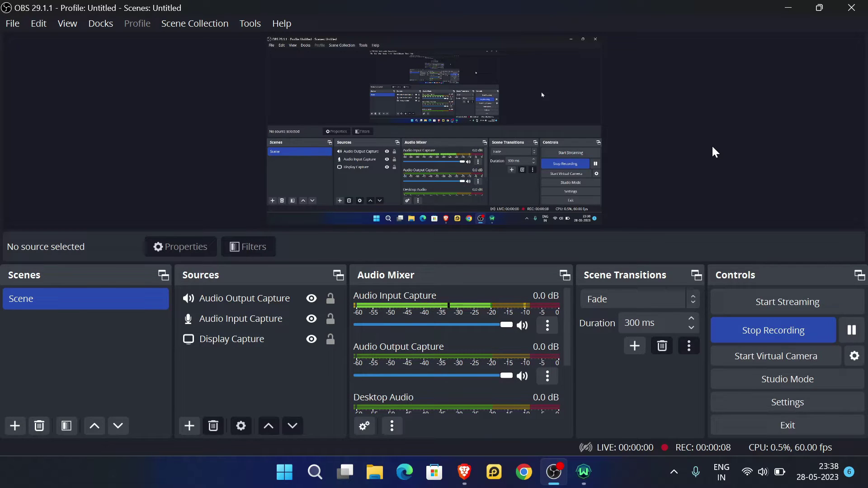
Minimize OBS Studio while it keeps recording, revealing the desktop
click(796, 6)
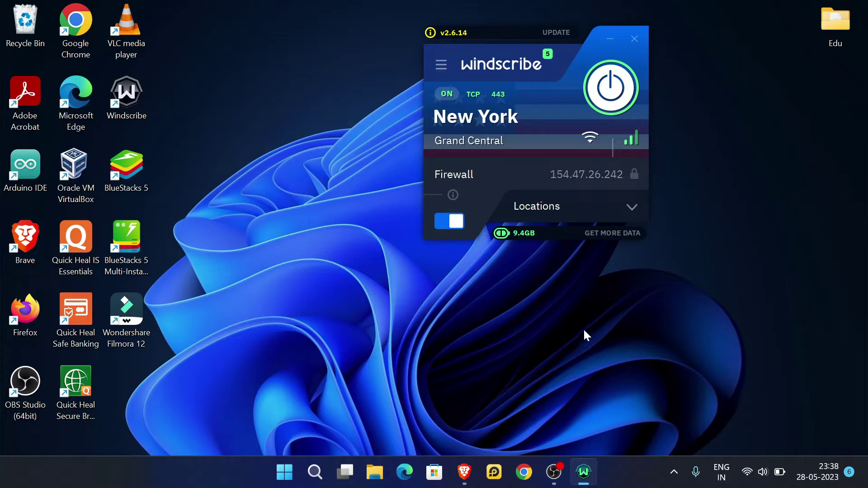
Restore the Brave window showing the Gmail inbox
click(464, 471)
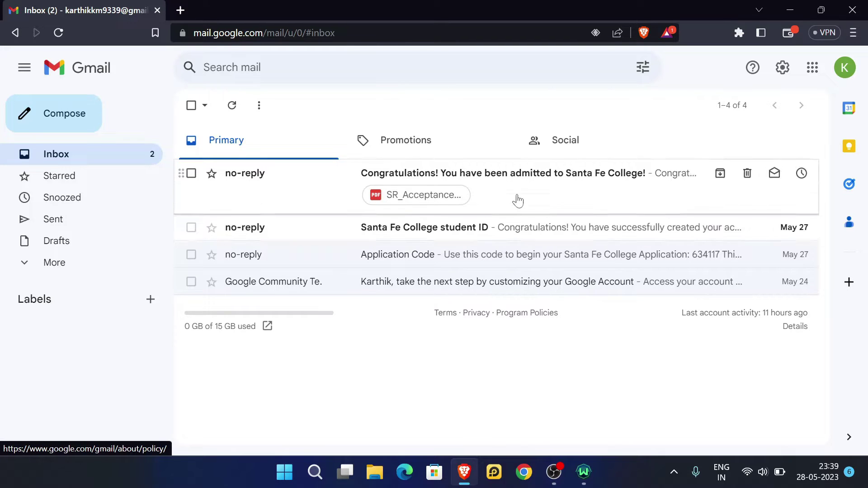
Read the student ID and Congratulations admission emails, then start a new blank tab
click(534, 230)
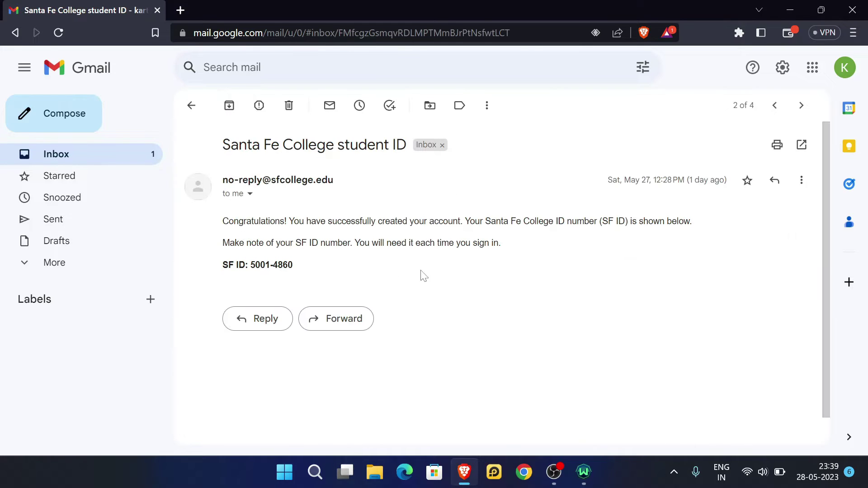
click(191, 106)
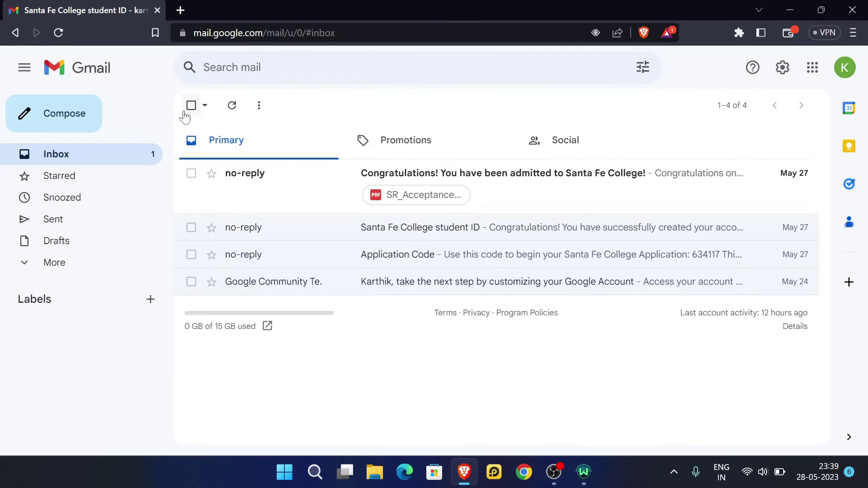
click(298, 193)
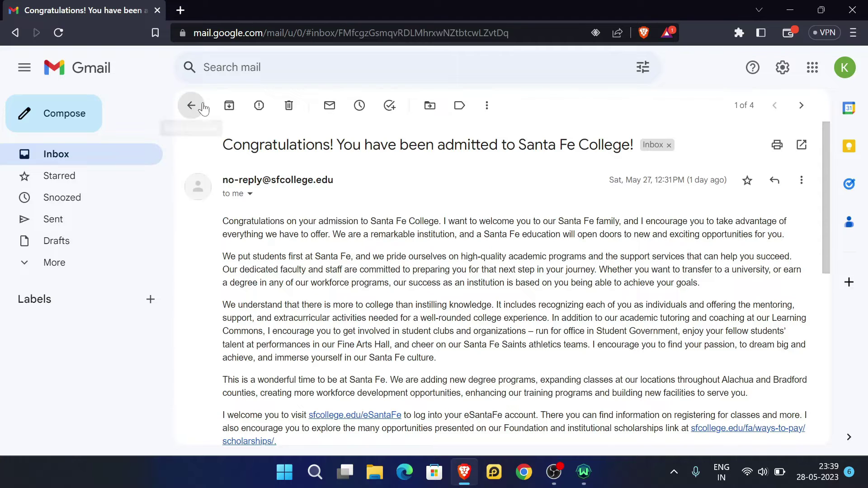
click(191, 106)
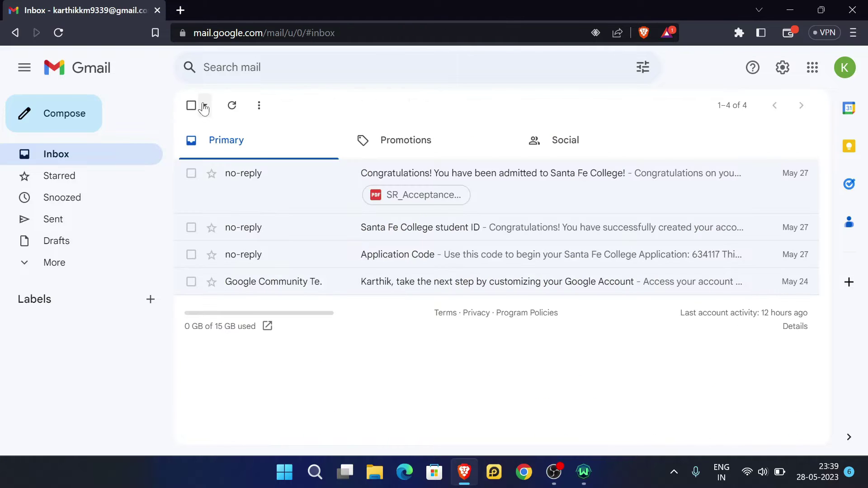
click(181, 10)
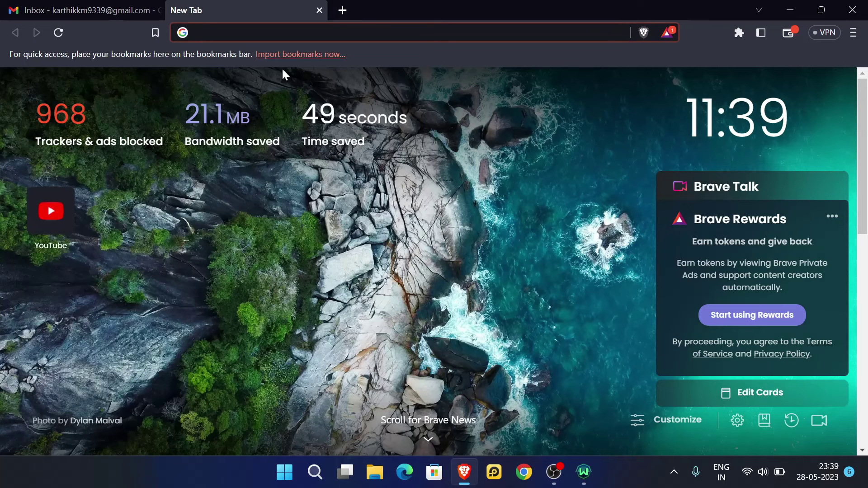
Search Google for 'sf college login' and open the SantaFe Login result
text(sf coll)
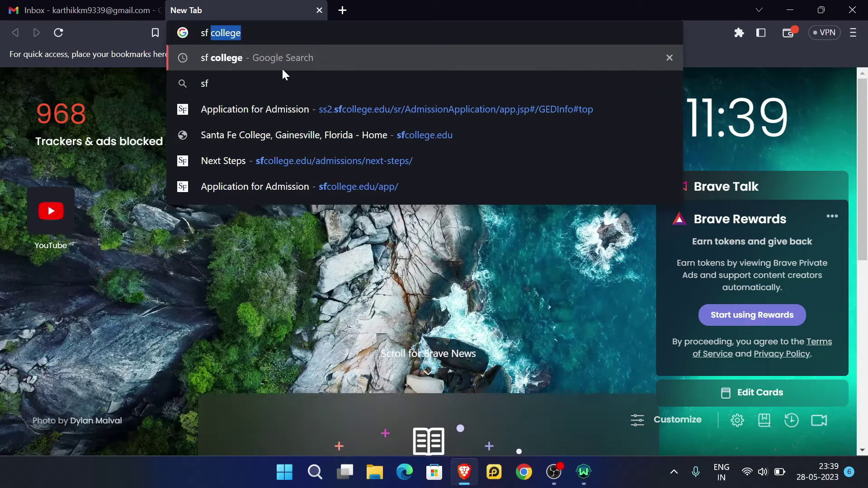
text(ege login)
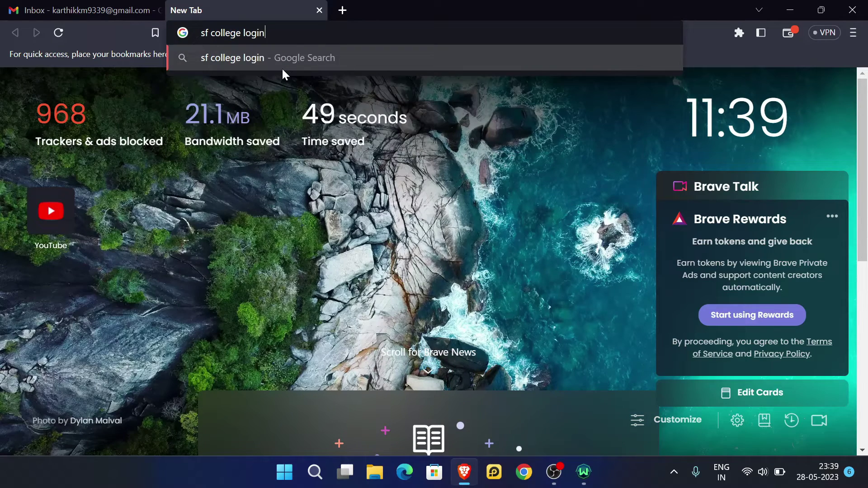
key(Return)
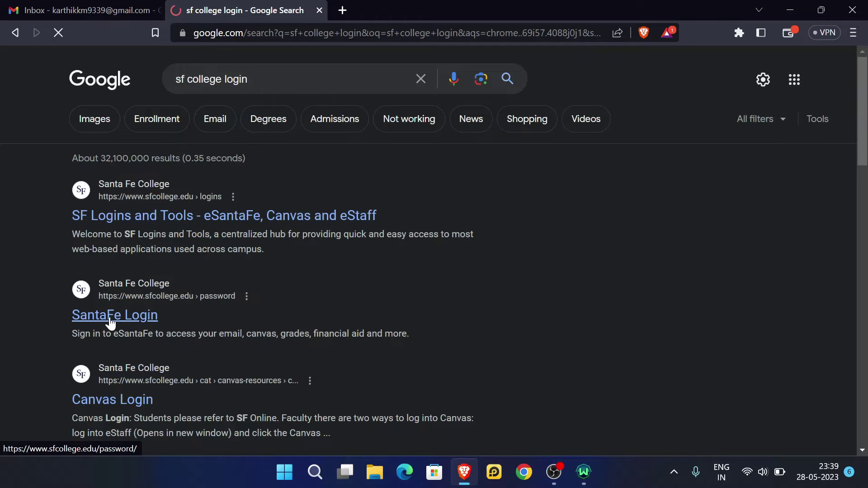
click(142, 316)
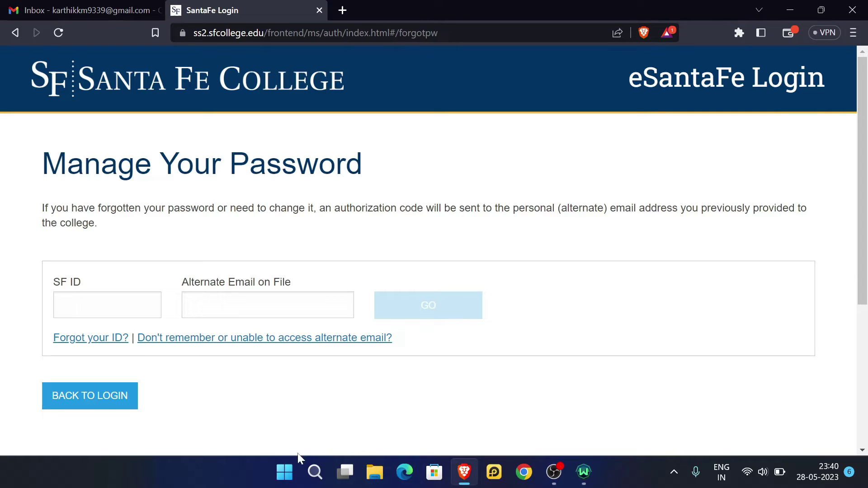
Copy the SF ID from the student ID email into the SF ID field
click(131, 305)
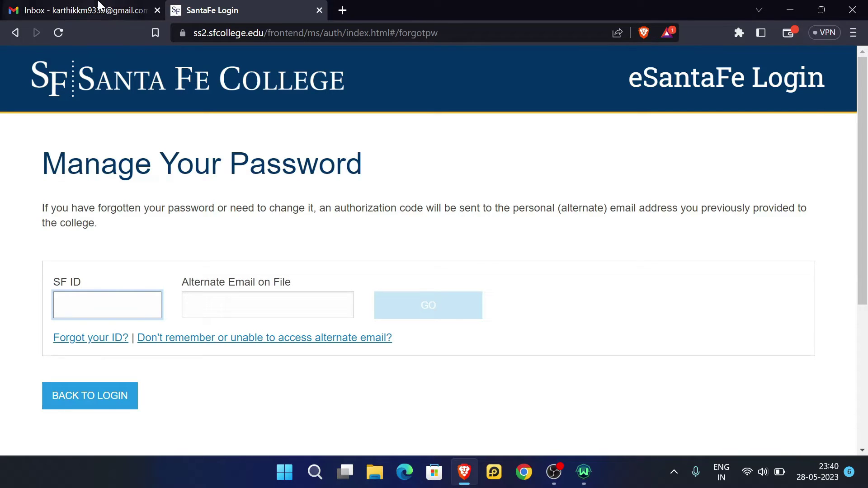
click(99, 6)
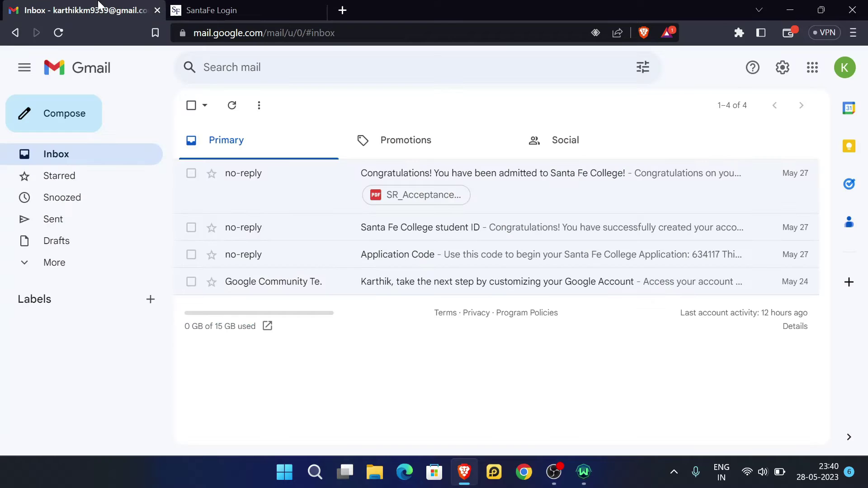
click(311, 240)
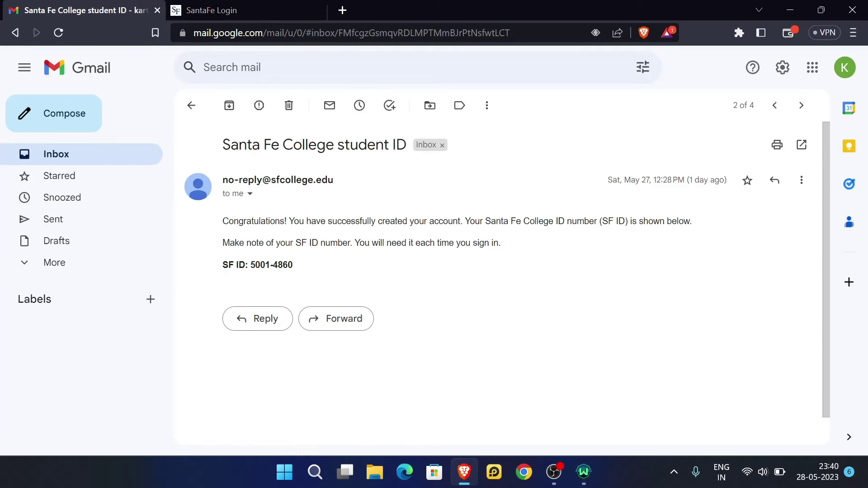
drag(250, 265, 307, 269)
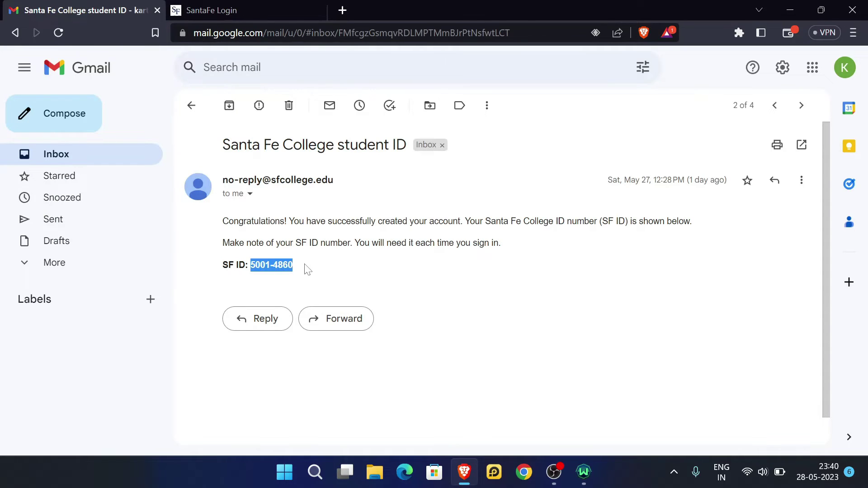
click(210, 10)
text(50014860)
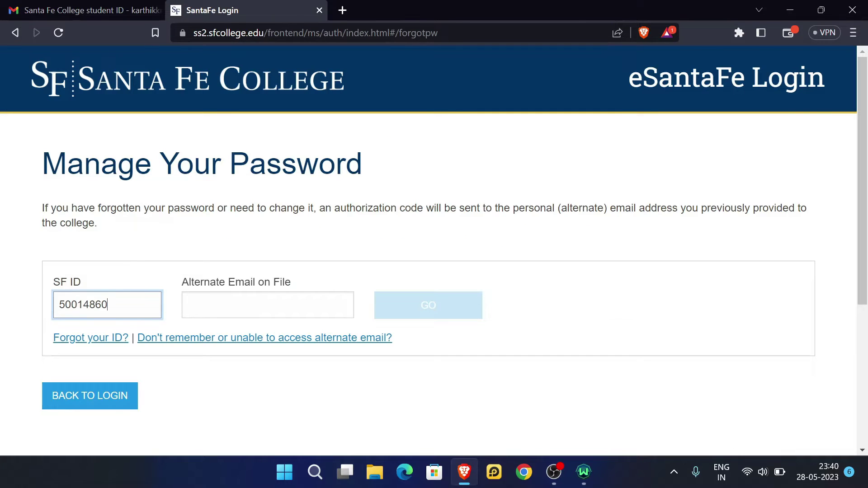
Paste the Google account's e-mail as Alternate Email and submit with GO
click(120, 8)
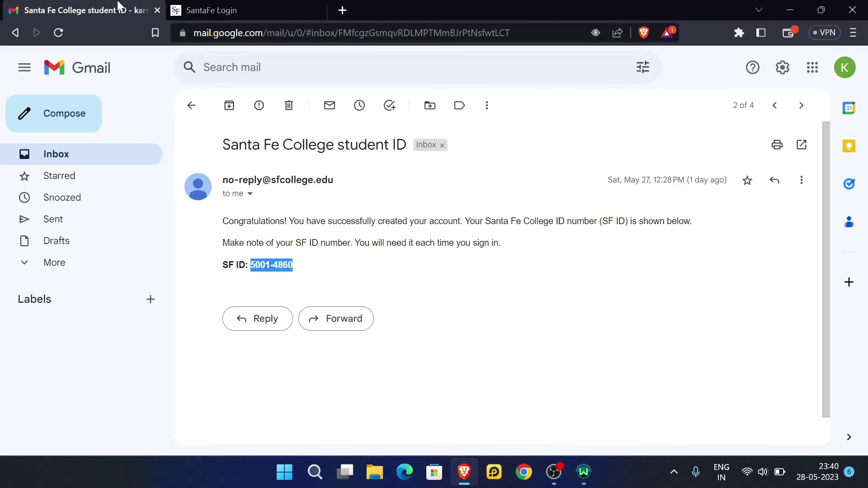
click(844, 67)
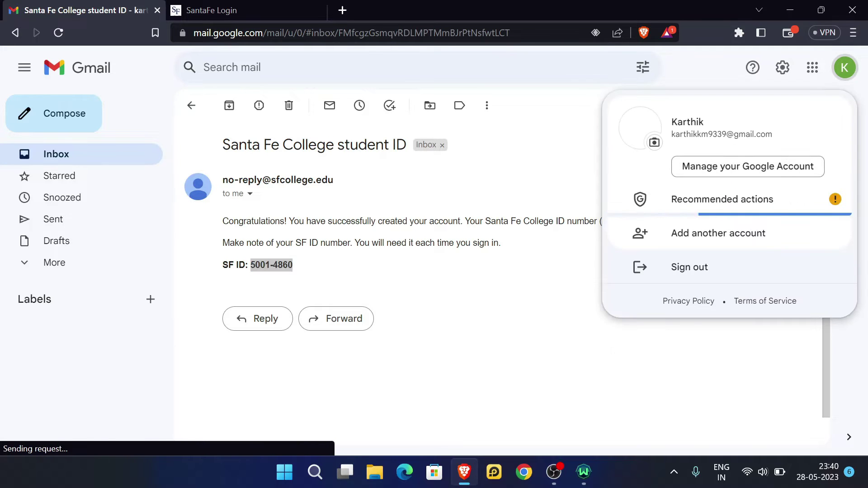
drag(772, 134, 671, 134)
key(ctrl+c)
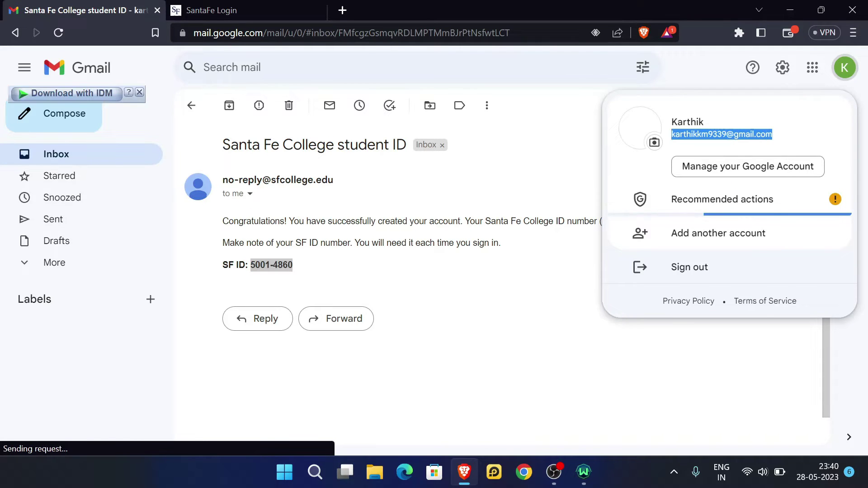
click(242, 7)
click(188, 305)
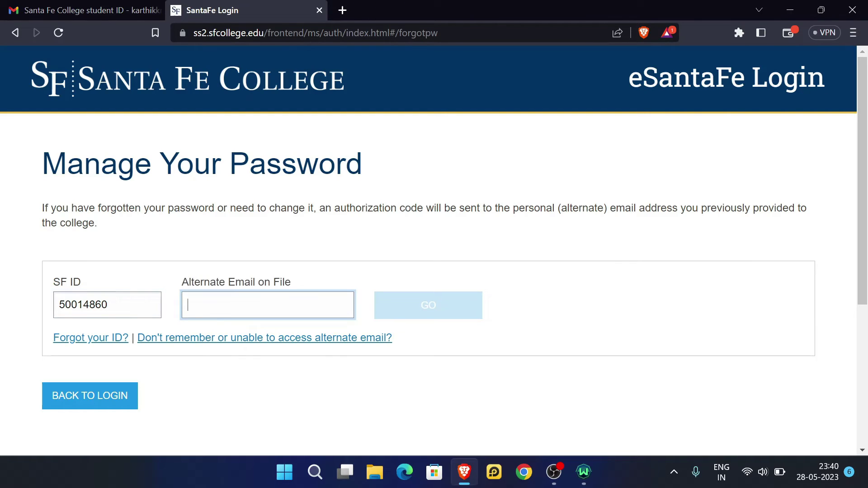
key(ctrl+v)
click(452, 307)
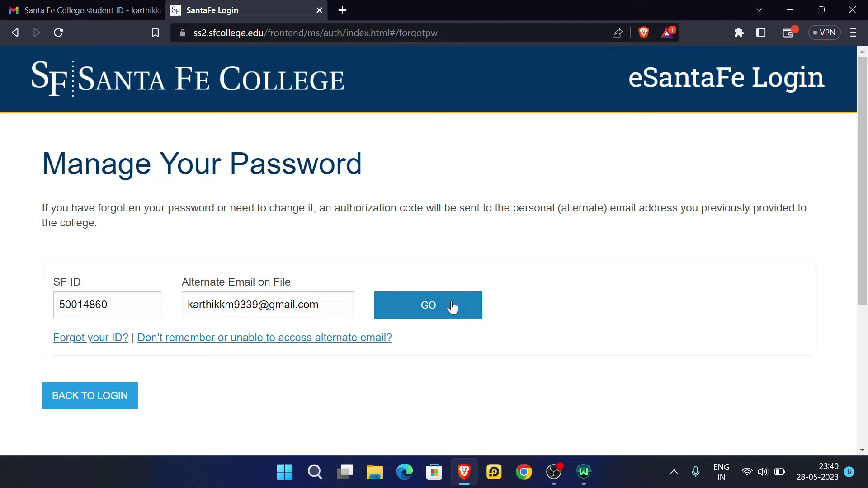
scroll(451, 304, down, 2)
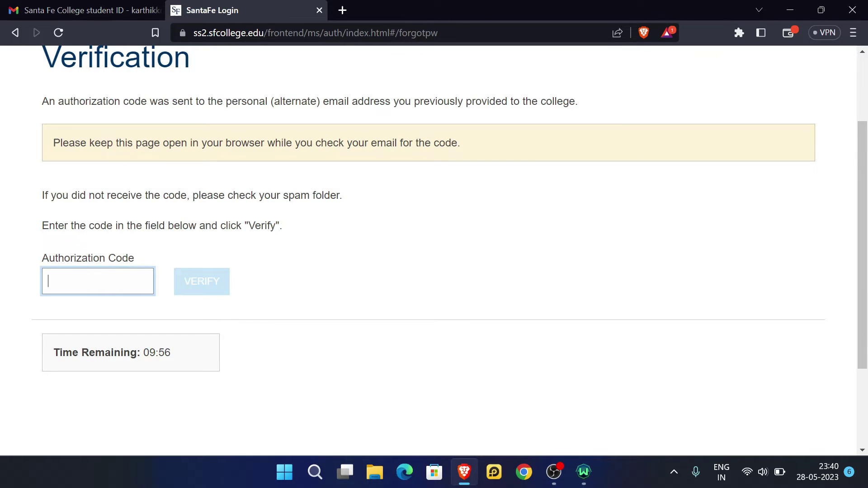
Paste the code from the Auth Code email into Authorization Code and VERIFY it
click(86, 8)
click(190, 104)
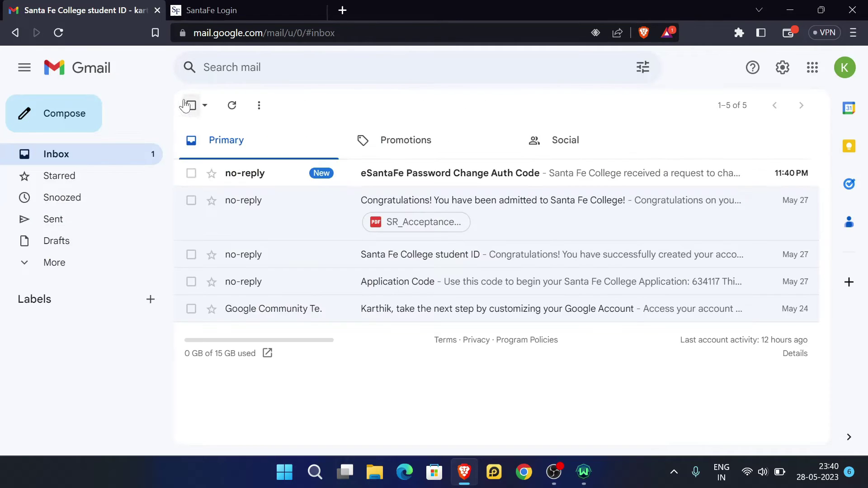
click(401, 172)
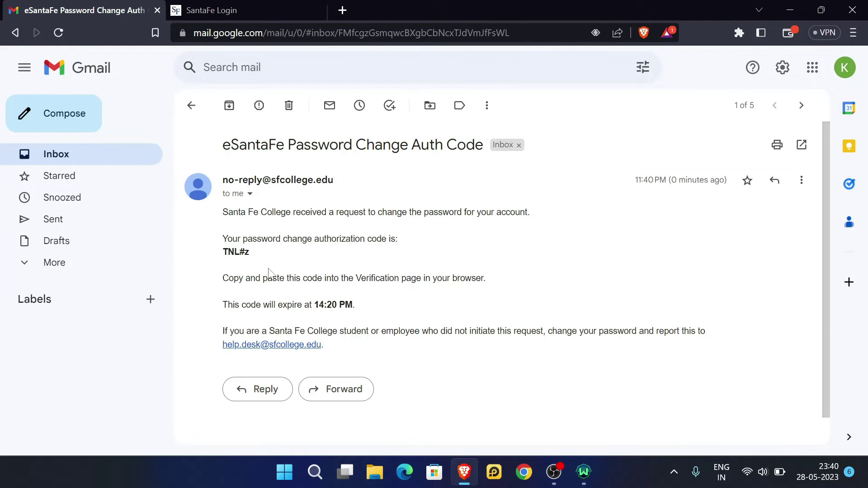
double_click(241, 252)
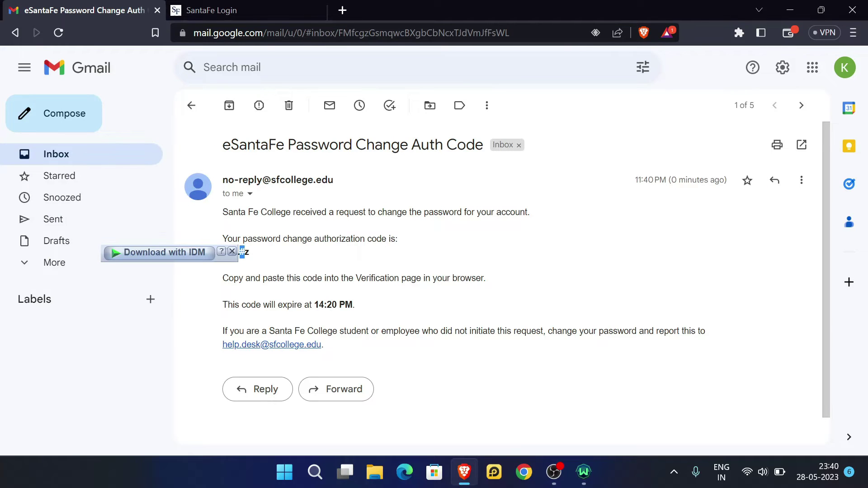
triple_click(240, 252)
key(ctrl+c)
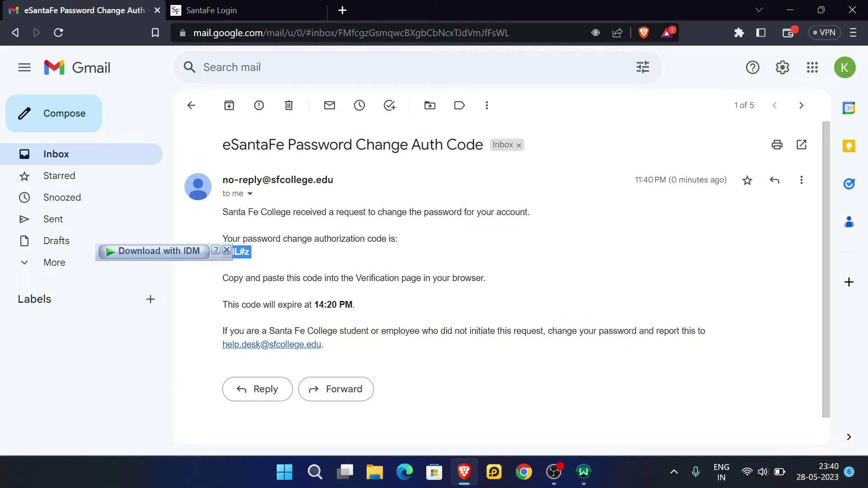
click(242, 9)
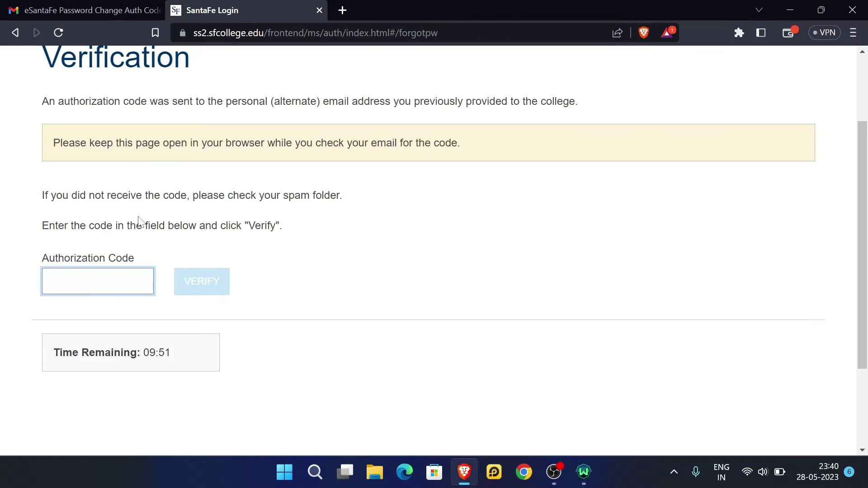
key(ctrl+v)
click(220, 286)
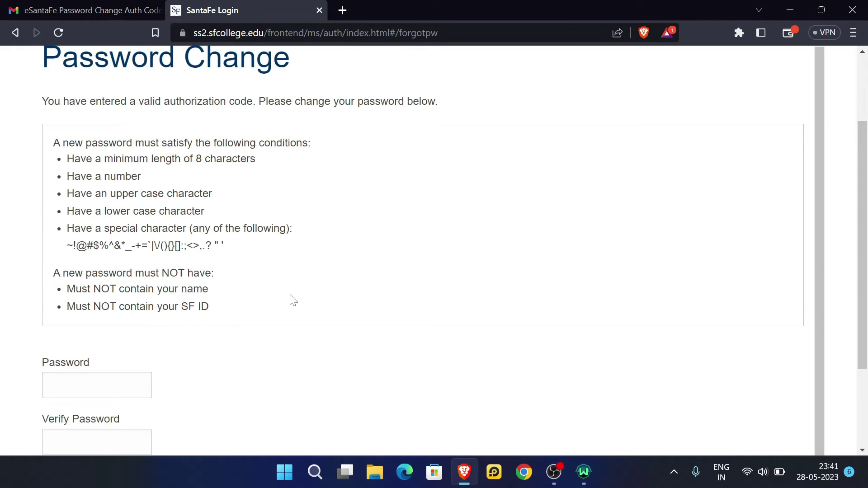
Enter the new password in Password and Verify Password, then submit CHANGE PASSWORD
scroll(289, 299, down, 1)
click(81, 346)
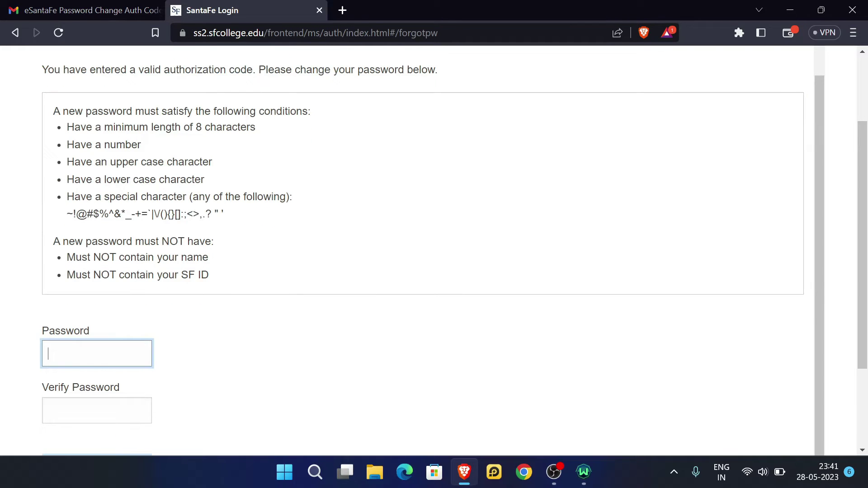
text(•)
key(Caps_Lock)
text(•)
click(97, 411)
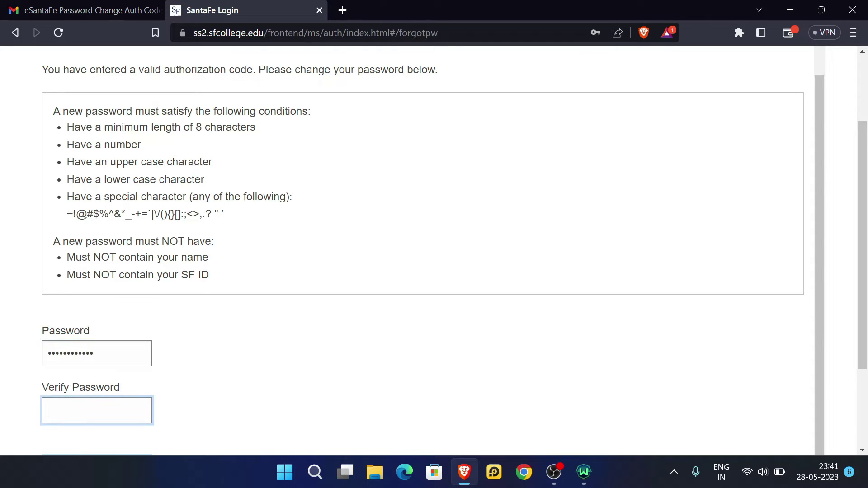
key(Caps_Lock)
text(•)
key(Caps_Lock)
text(••)
scroll(205, 344, down, 3)
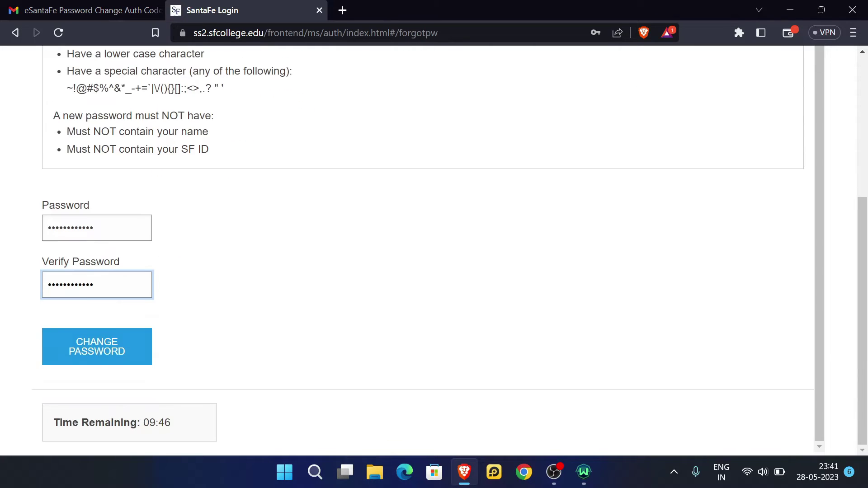
click(118, 346)
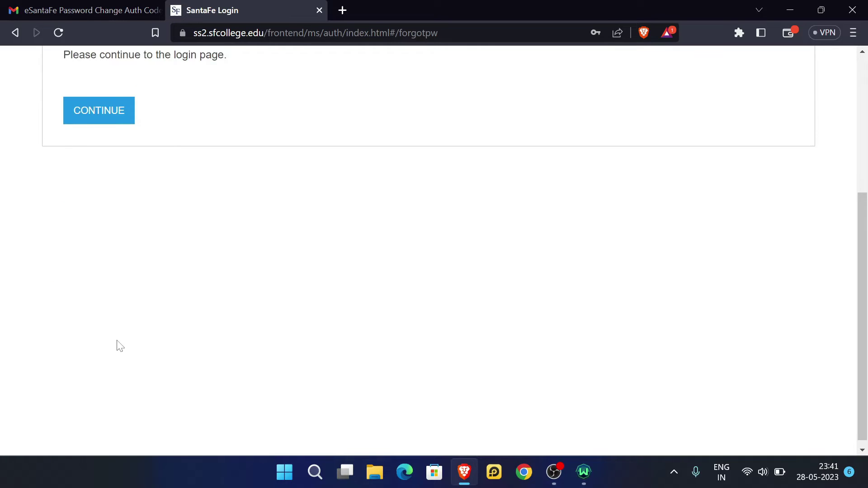
scroll(118, 345, up, 5)
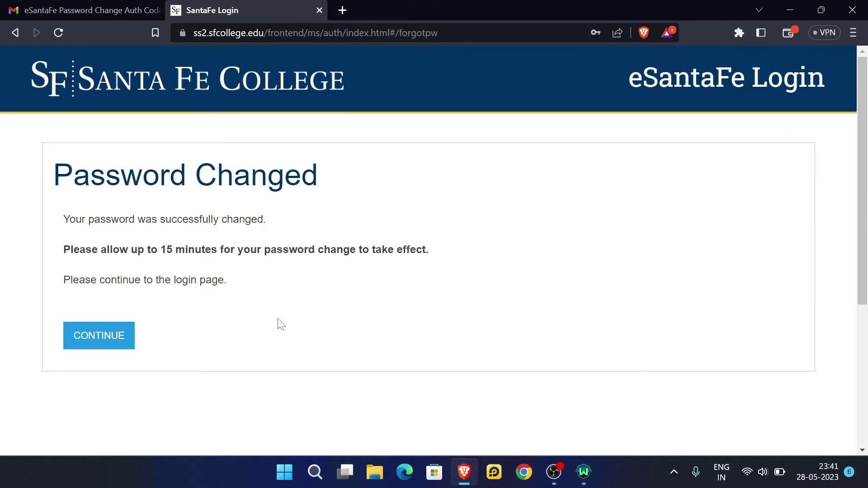
Continue to the eSantaFe Login page and paste the SF ID from the student ID email
click(98, 338)
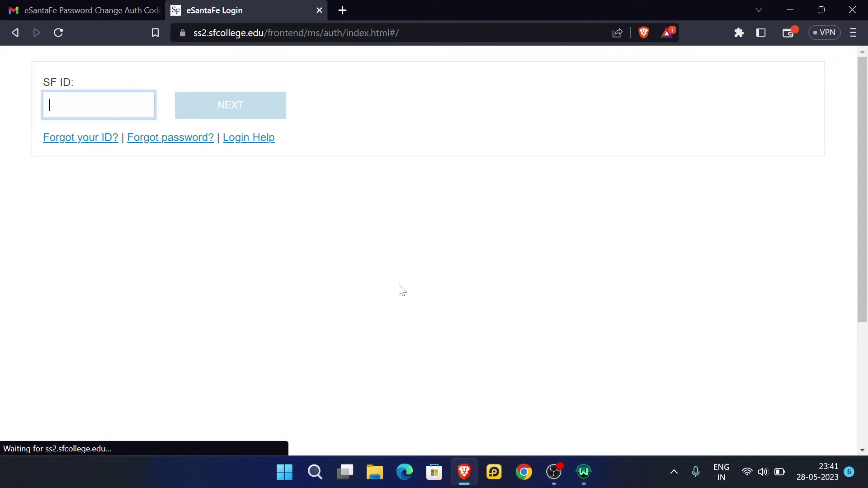
click(90, 8)
click(192, 108)
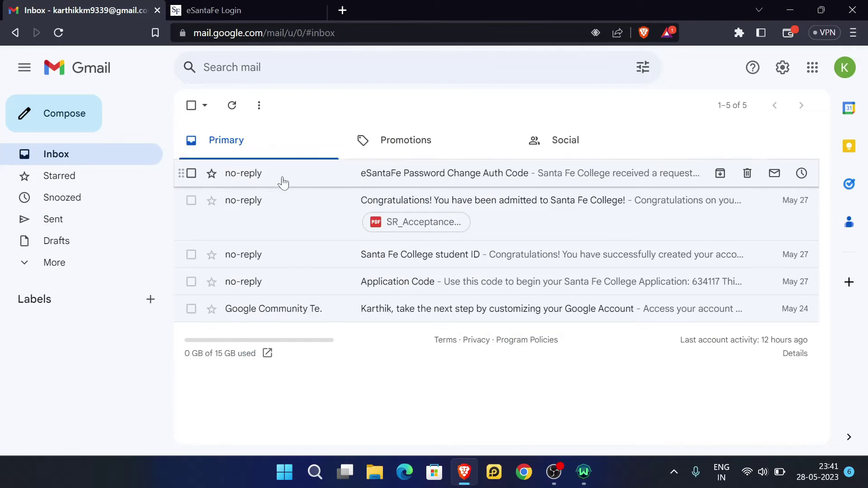
click(251, 253)
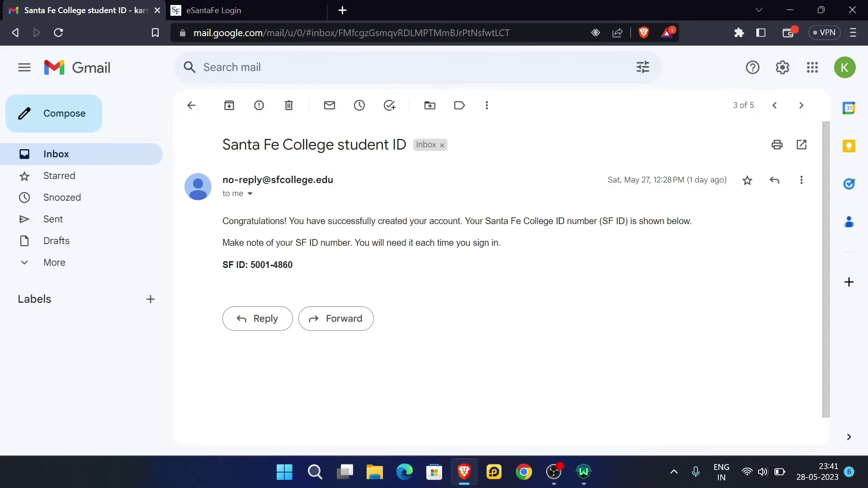
drag(250, 265, 311, 270)
key(ctrl+c)
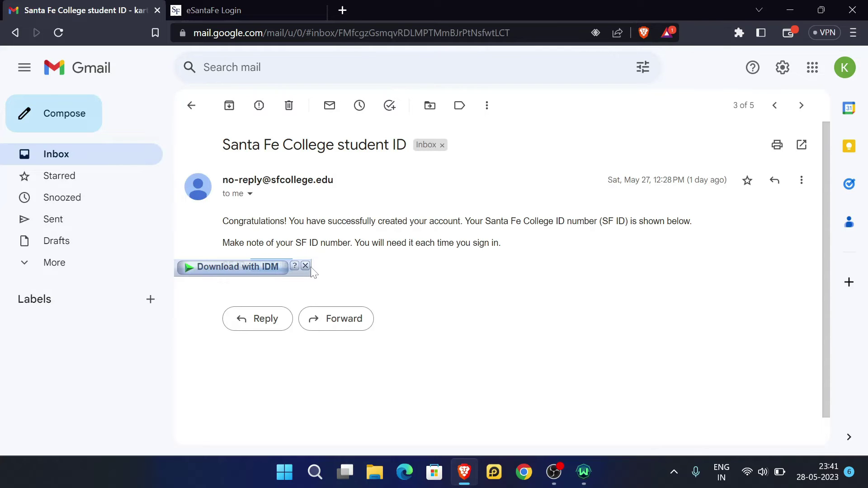
click(213, 8)
key(ctrl+v)
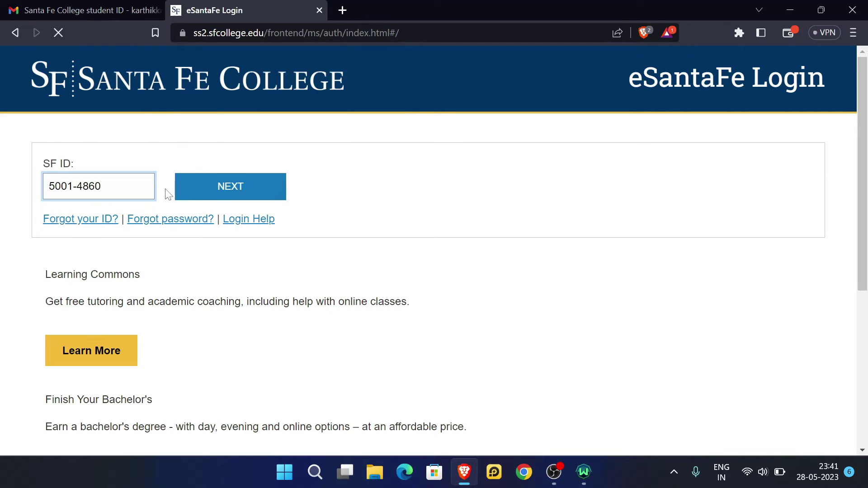